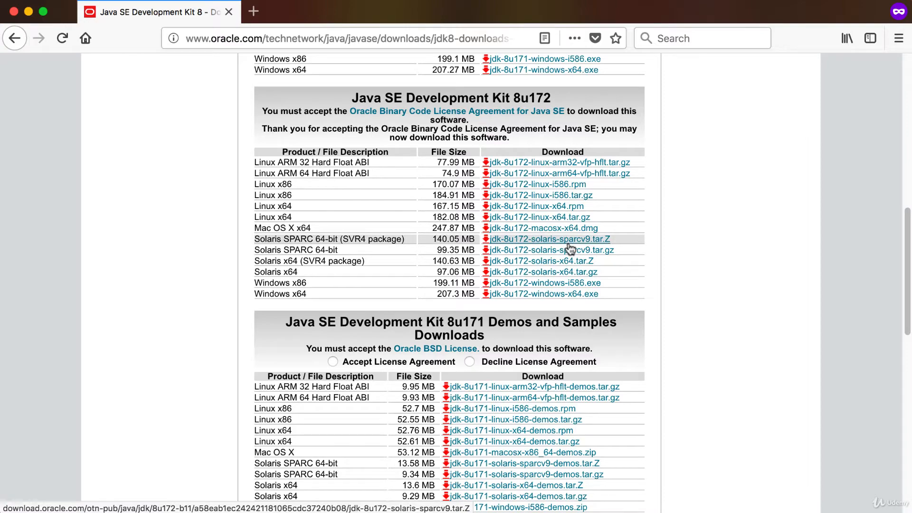
Return to the Google home page, search for "android studio" and open the Download Android Studio and SDK tools result.
{"action": "scroll", "coordinate": [570, 250], "scroll_direction": "up", "scroll_amount": 10}
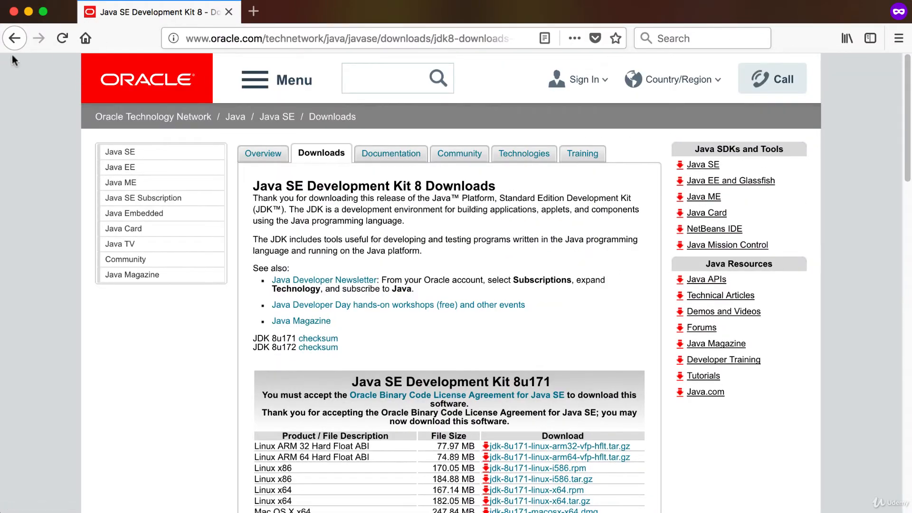
{"action": "left_click", "coordinate": [14, 39]}
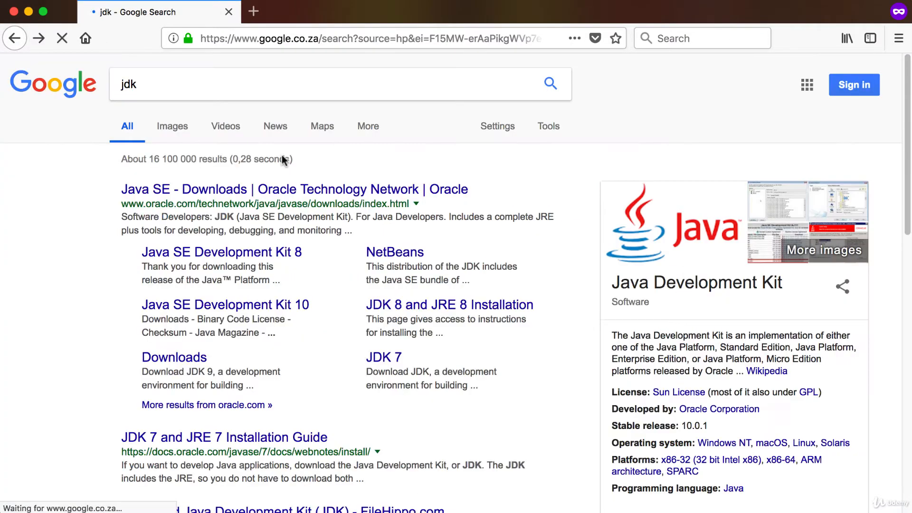
{"action": "left_click", "coordinate": [15, 39]}
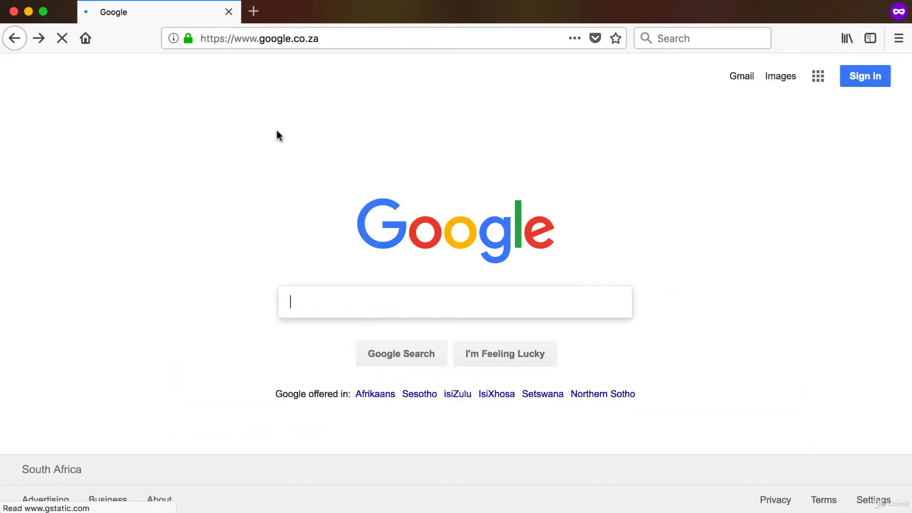
{"action": "type", "text": "android studio"}
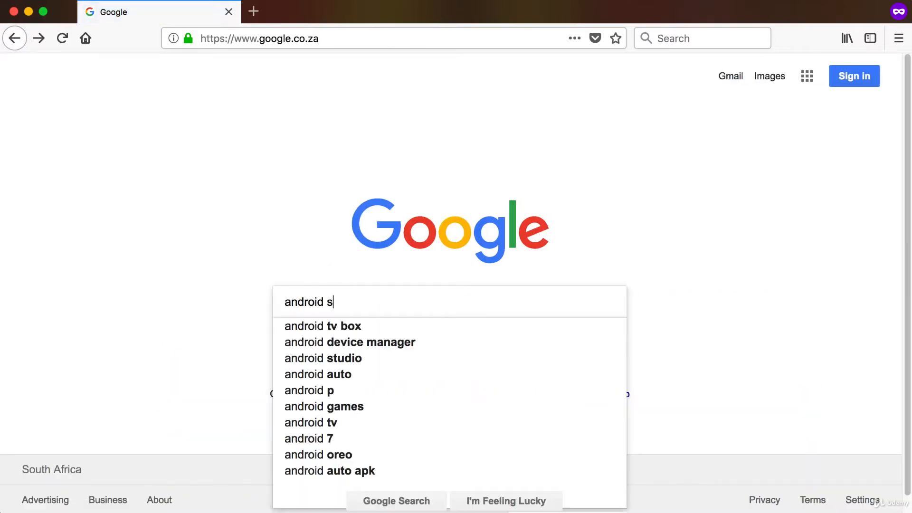
{"action": "key", "text": "Return"}
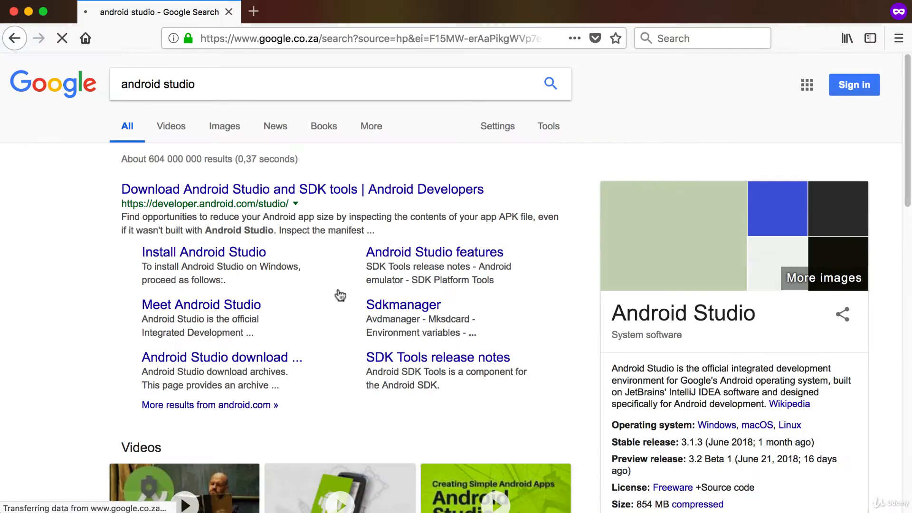
{"action": "left_click", "coordinate": [305, 190]}
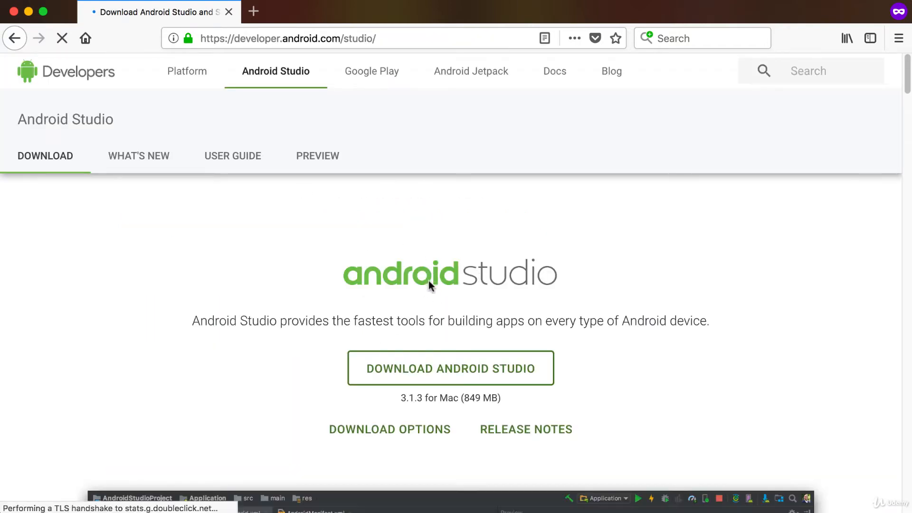
Check which Android Studio version, platform and file size the main download offers.
{"action": "scroll", "coordinate": [437, 299], "scroll_direction": "down", "scroll_amount": 3}
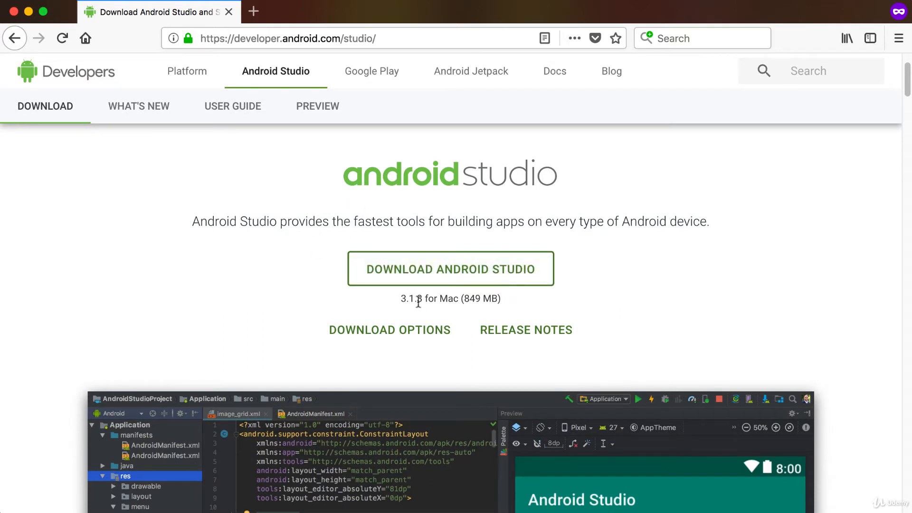
{"action": "left_click_drag", "start_coordinate": [400, 298], "coordinate": [521, 301]}
{"action": "left_click", "coordinate": [521, 302]}
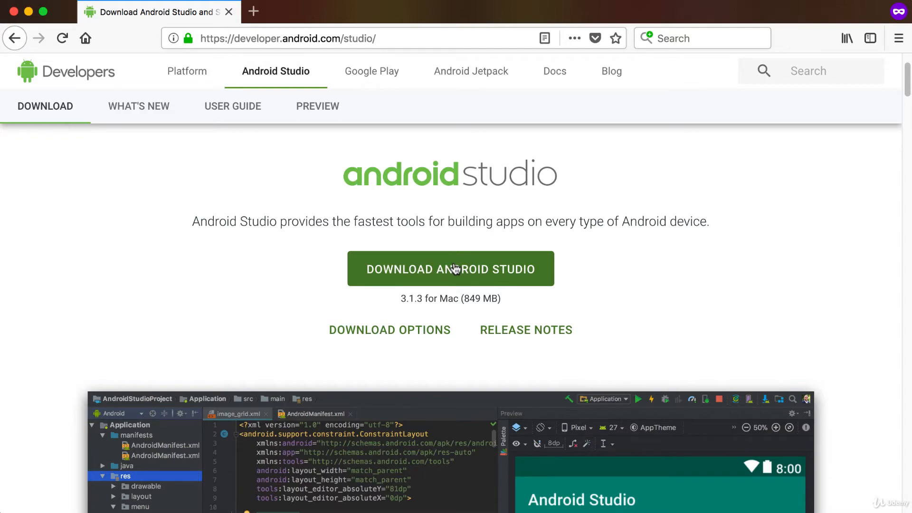
Review the Android Studio downloads table for the packages offered for Windows, Mac and Linux.
{"action": "scroll", "coordinate": [469, 328], "scroll_direction": "down", "scroll_amount": 15}
{"action": "scroll", "coordinate": [469, 326], "scroll_direction": "down", "scroll_amount": 20}
{"action": "scroll", "coordinate": [469, 328], "scroll_direction": "down", "scroll_amount": 10}
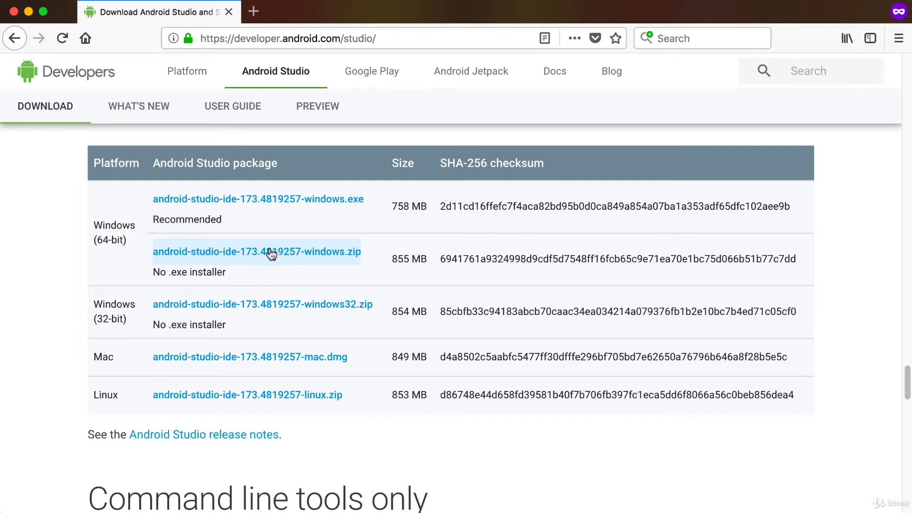
{"action": "scroll", "coordinate": [271, 254], "scroll_direction": "down", "scroll_amount": 2}
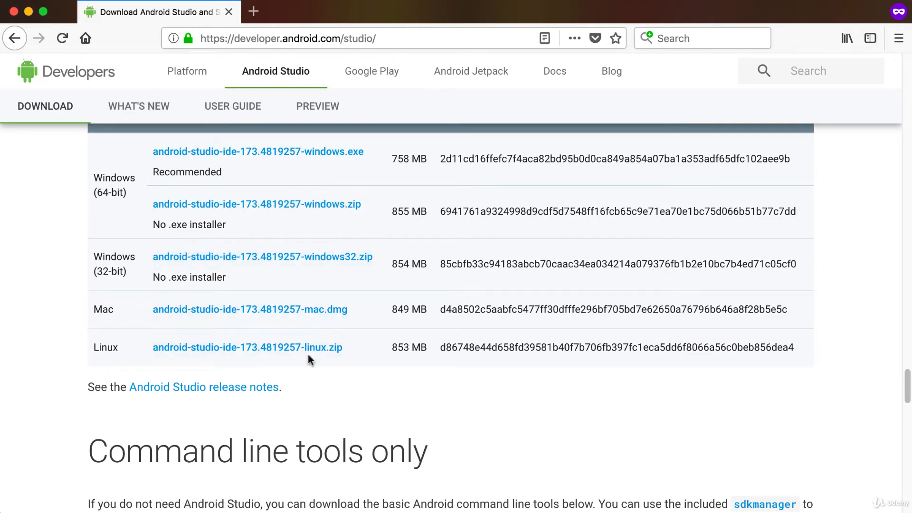
{"action": "scroll", "coordinate": [384, 184], "scroll_direction": "up", "scroll_amount": 5}
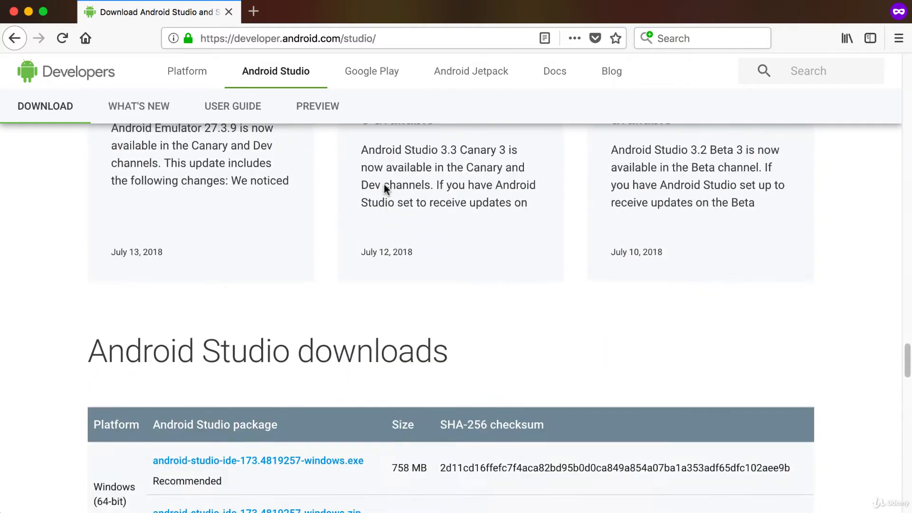
{"action": "scroll", "coordinate": [384, 184], "scroll_direction": "down", "scroll_amount": 5}
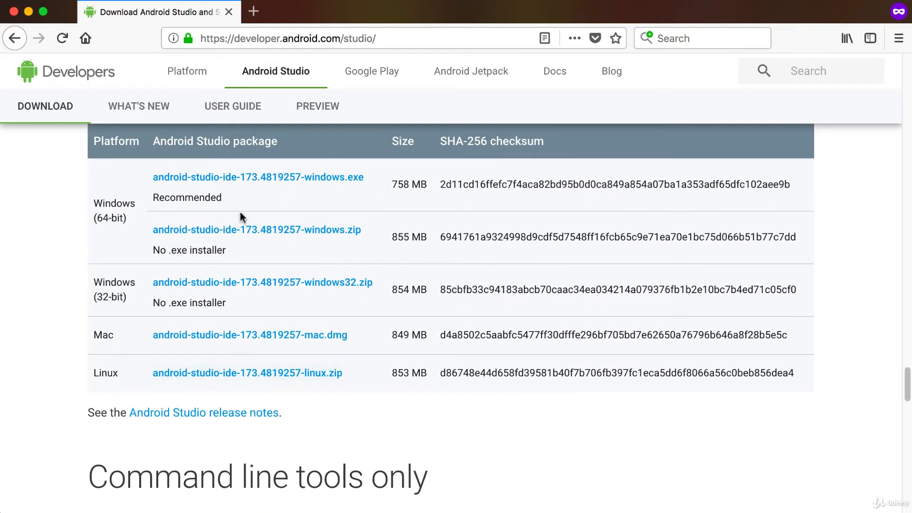
{"action": "scroll", "coordinate": [405, 287], "scroll_direction": "up", "scroll_amount": 1}
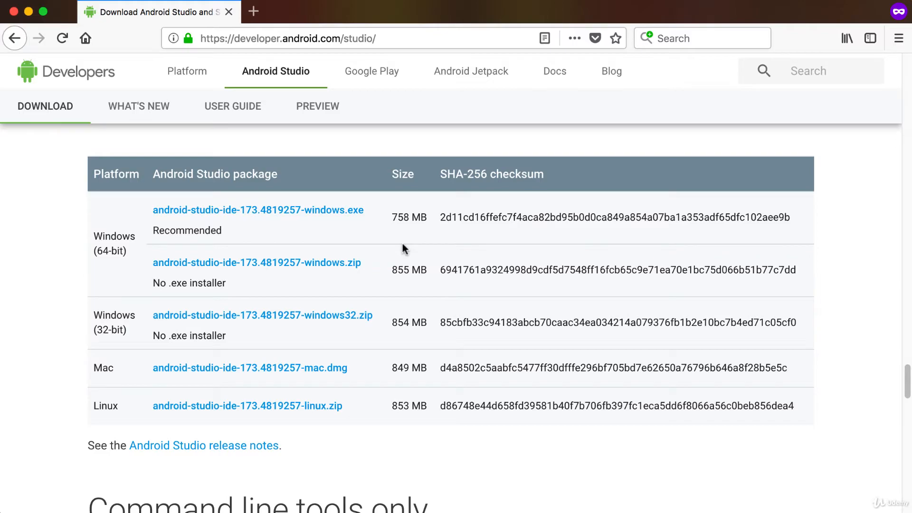
{"action": "scroll", "coordinate": [402, 244], "scroll_direction": "up", "scroll_amount": 20}
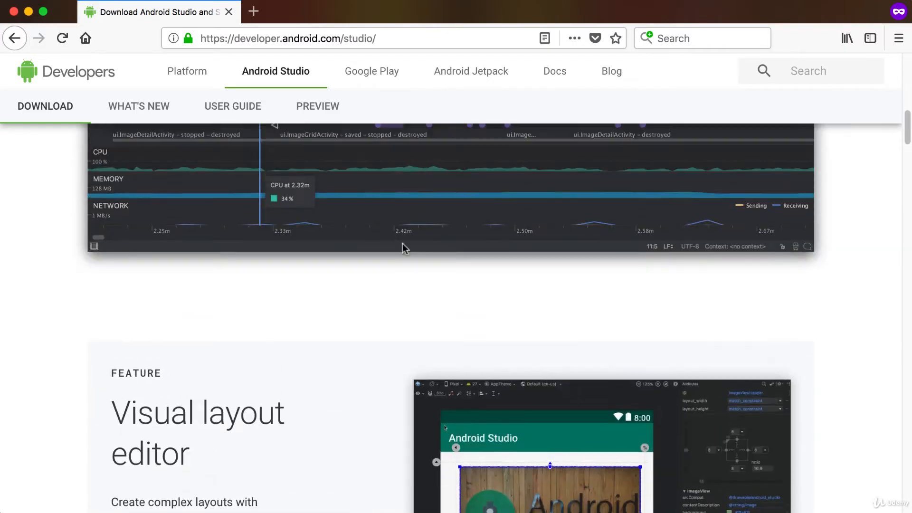
{"action": "scroll", "coordinate": [403, 243], "scroll_direction": "up", "scroll_amount": 10}
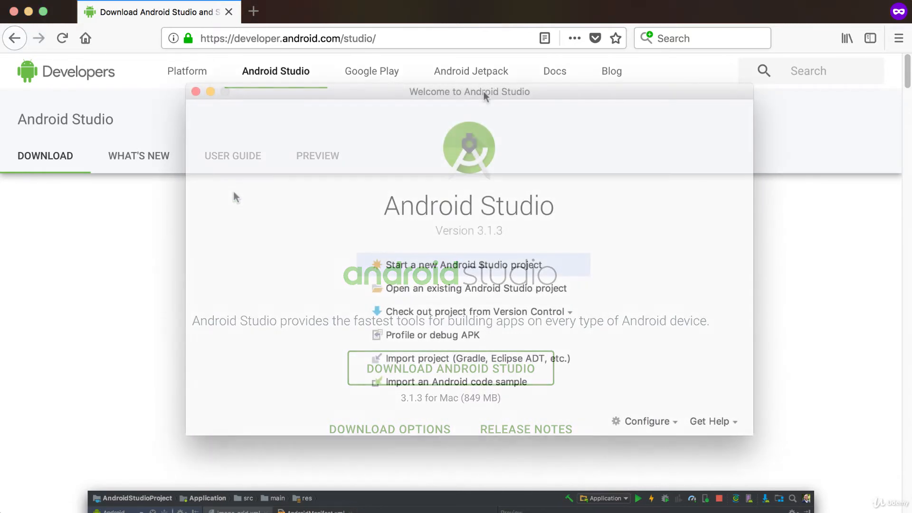
Switch to the Android Studio welcome window, reposition it over the browser and open the SDK Manager.
{"action": "left_click_drag", "start_coordinate": [388, 90], "coordinate": [386, 41]}
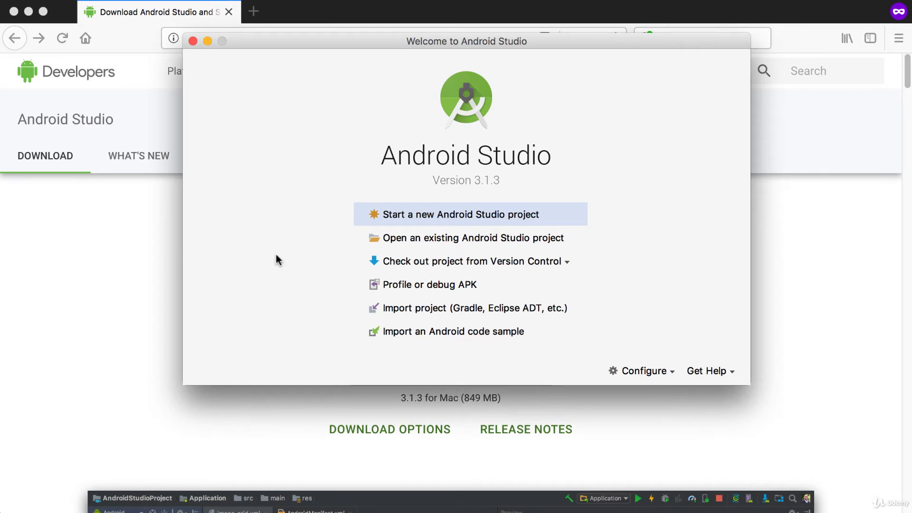
{"action": "mouse_move", "coordinate": [526, 41]}
{"action": "left_mouse_down"}
{"action": "mouse_move", "coordinate": [516, 96]}
{"action": "mouse_move", "coordinate": [538, 44]}
{"action": "mouse_move", "coordinate": [531, 55]}
{"action": "left_mouse_up"}
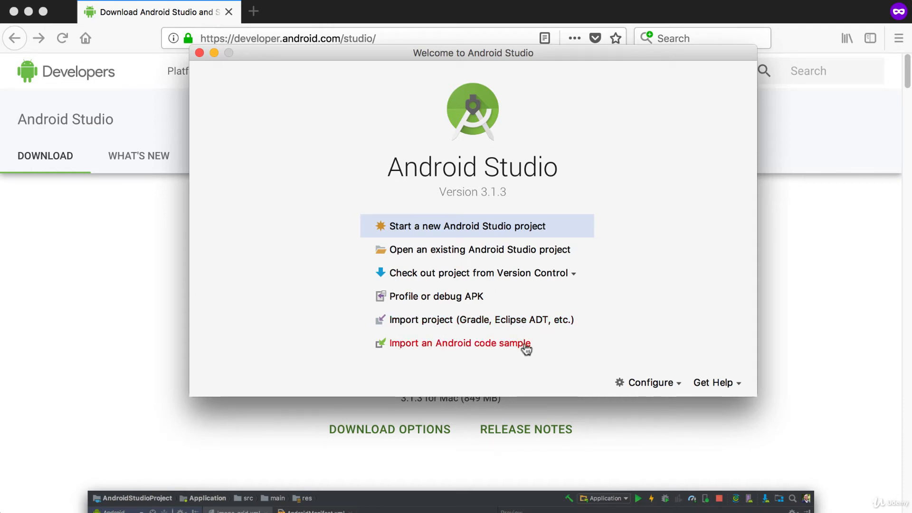
{"action": "left_click", "coordinate": [667, 384]}
{"action": "left_click_drag", "start_coordinate": [590, 53], "coordinate": [581, 13]}
{"action": "left_click", "coordinate": [667, 343]}
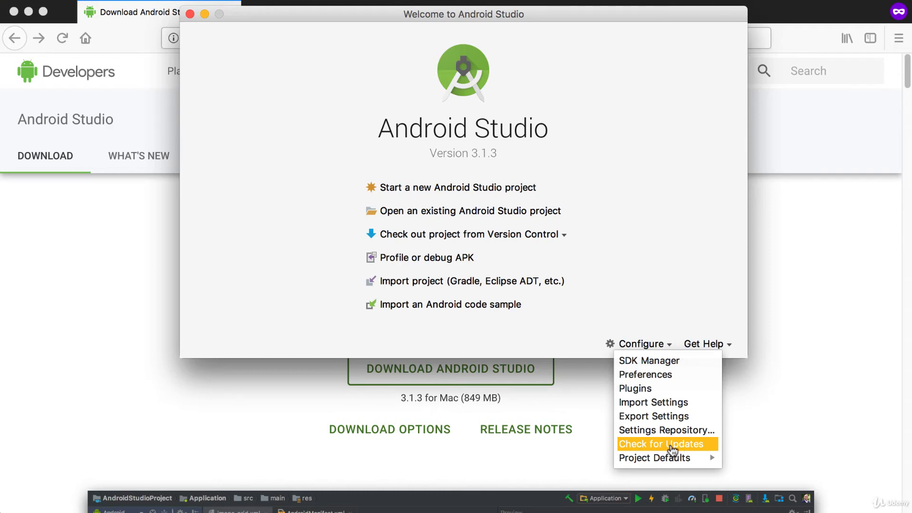
{"action": "left_click", "coordinate": [648, 362]}
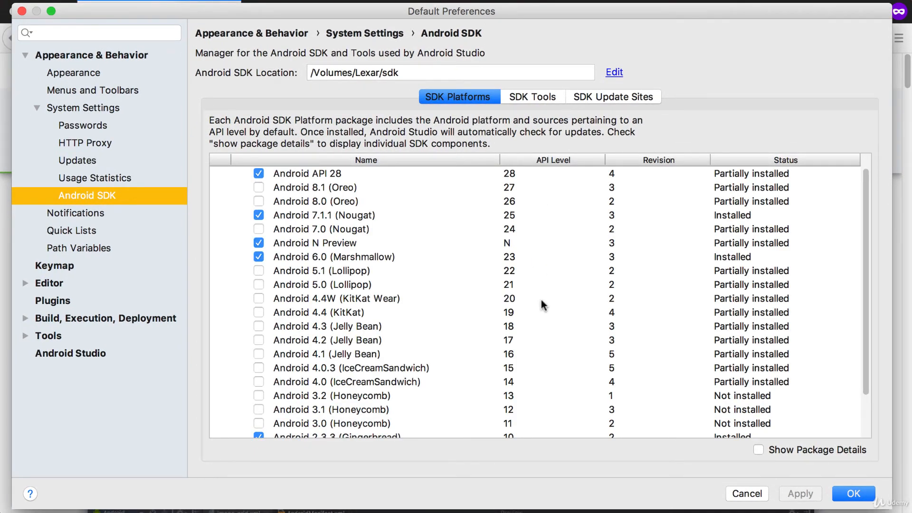
Show the package details for the SDK platforms and look through the full list of Android versions.
{"action": "left_click", "coordinate": [758, 450]}
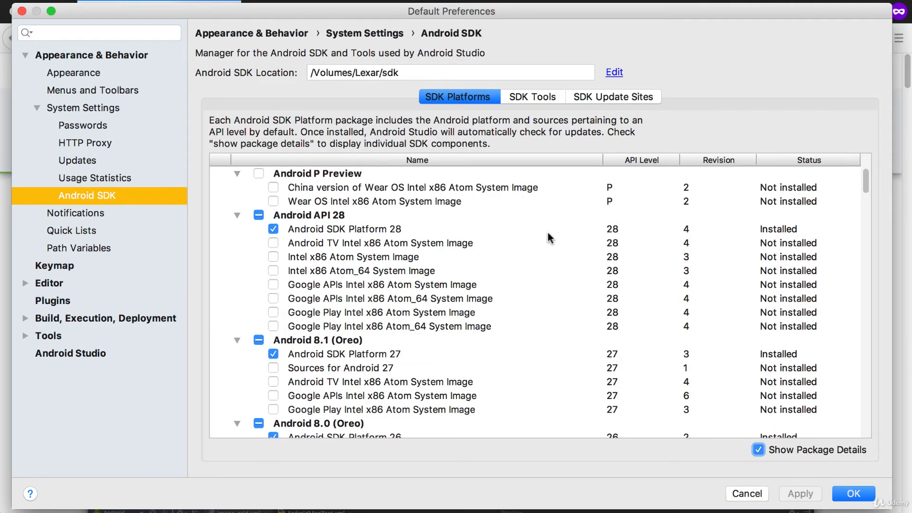
{"action": "scroll", "coordinate": [526, 310], "scroll_direction": "down", "scroll_amount": 20}
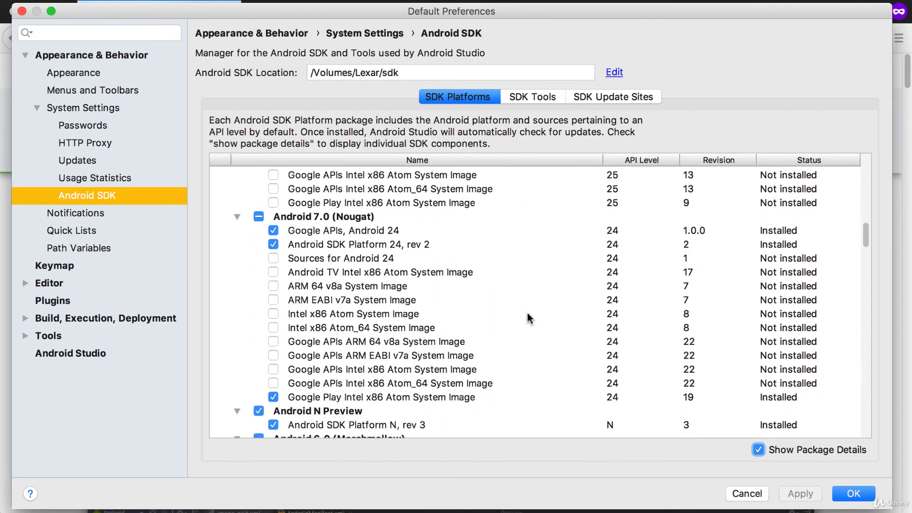
{"action": "scroll", "coordinate": [527, 313], "scroll_direction": "down", "scroll_amount": 15}
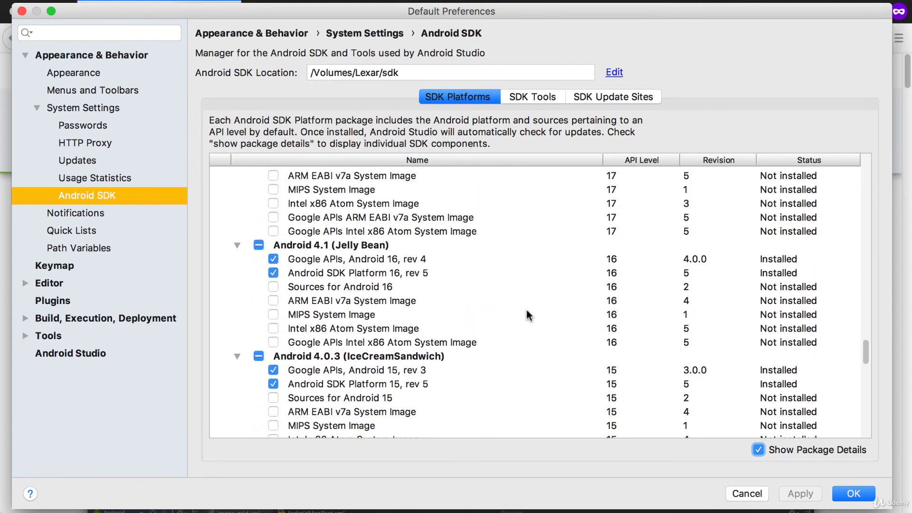
{"action": "scroll", "coordinate": [527, 313], "scroll_direction": "up", "scroll_amount": 20}
{"action": "scroll", "coordinate": [527, 312], "scroll_direction": "up", "scroll_amount": 15}
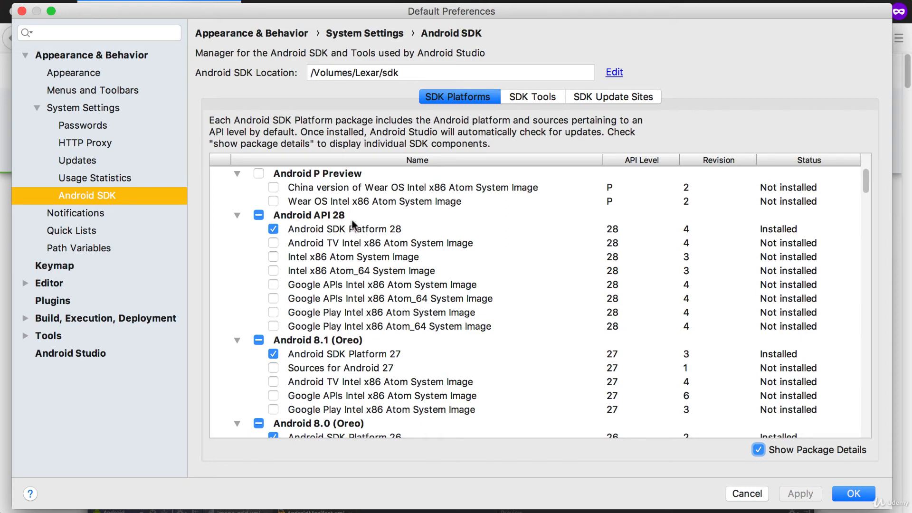
Examine the SDK platform and sources packages listed under Android 8.1, 8.0 and 7.1.1.
{"action": "scroll", "coordinate": [334, 363], "scroll_direction": "down", "scroll_amount": 3}
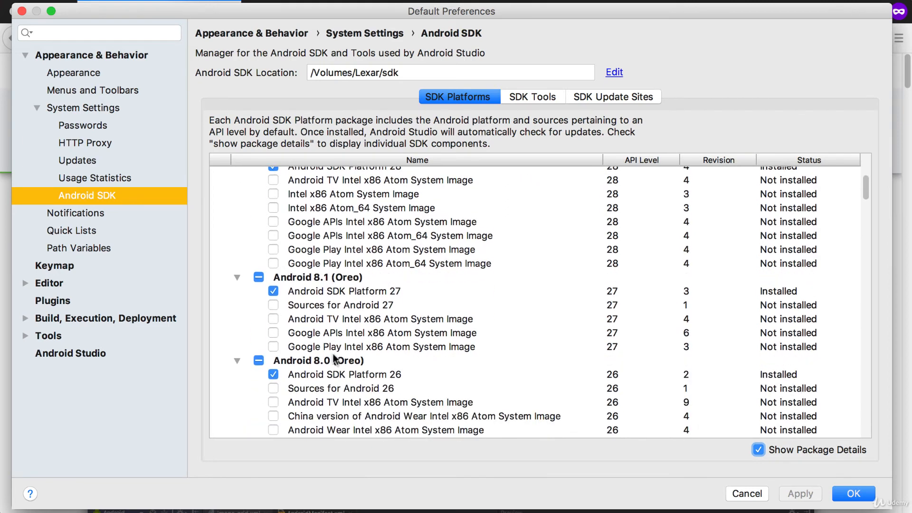
{"action": "left_click", "coordinate": [357, 291]}
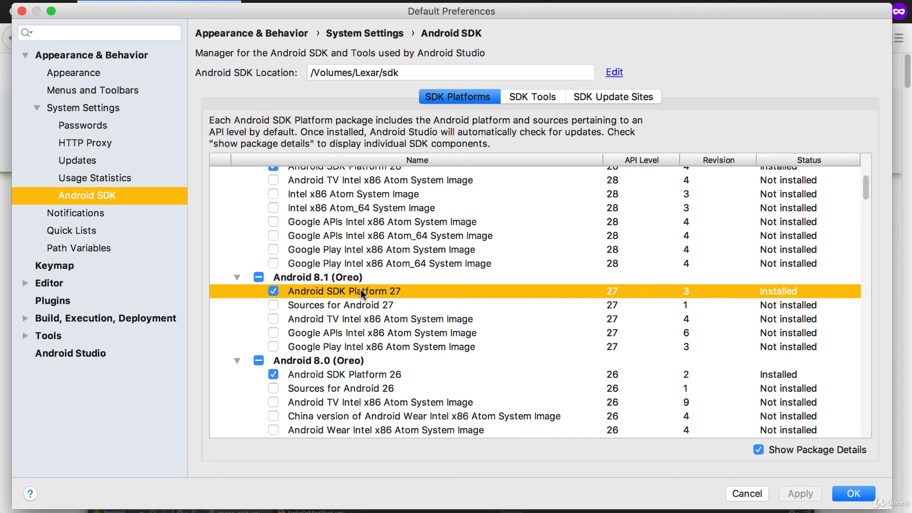
{"action": "scroll", "coordinate": [342, 371], "scroll_direction": "down", "scroll_amount": 5}
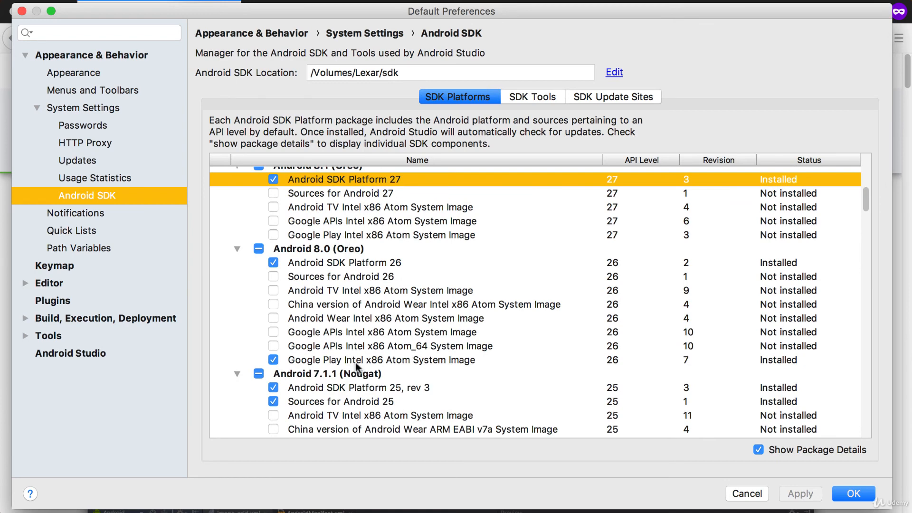
{"action": "scroll", "coordinate": [356, 344], "scroll_direction": "down", "scroll_amount": 7}
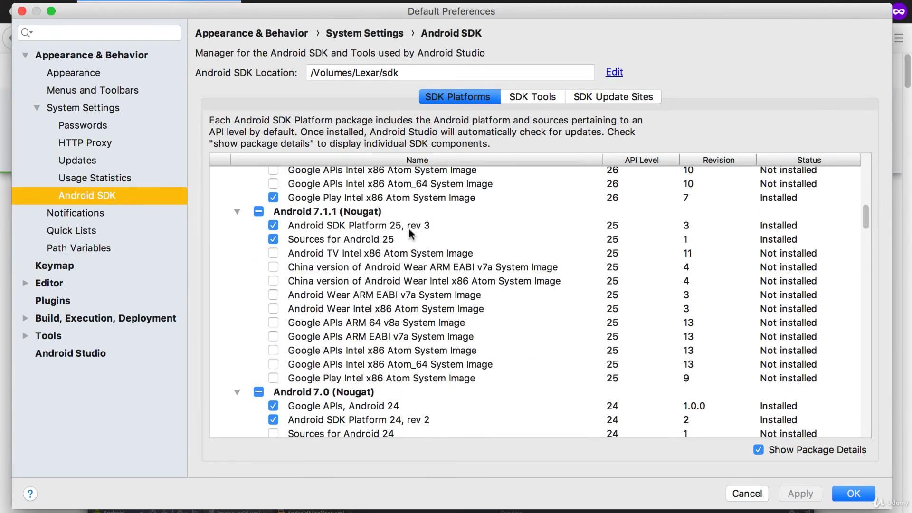
{"action": "left_click", "coordinate": [332, 239]}
Examine the Google APIs, Android 24 and Android SDK Platform 24 packages under Android 7.0 (Nougat).
{"action": "scroll", "coordinate": [430, 365], "scroll_direction": "down", "scroll_amount": 1}
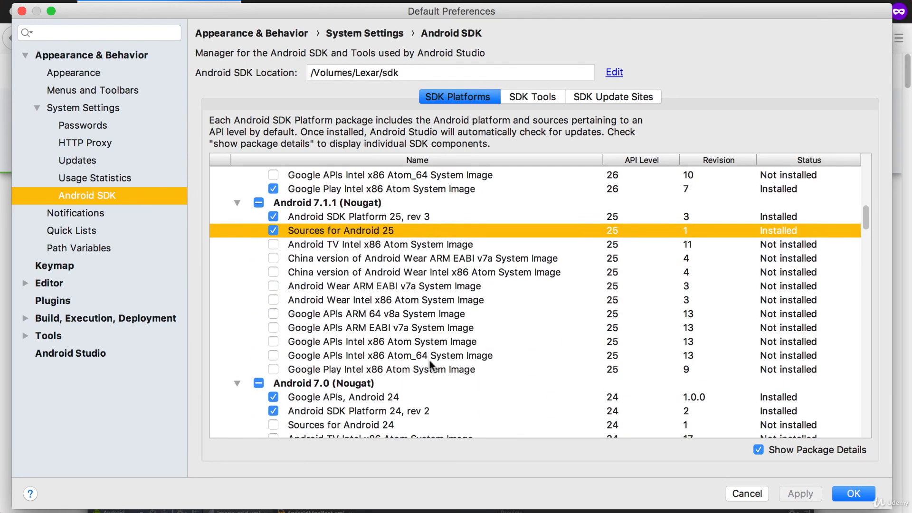
{"action": "scroll", "coordinate": [430, 365], "scroll_direction": "down", "scroll_amount": 7}
{"action": "left_click", "coordinate": [356, 229]}
{"action": "left_click", "coordinate": [353, 241]}
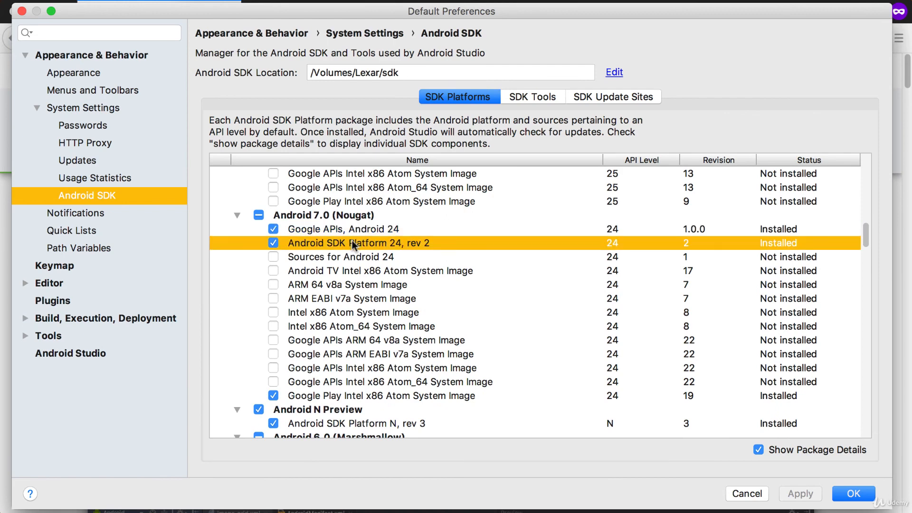
{"action": "left_click", "coordinate": [319, 230]}
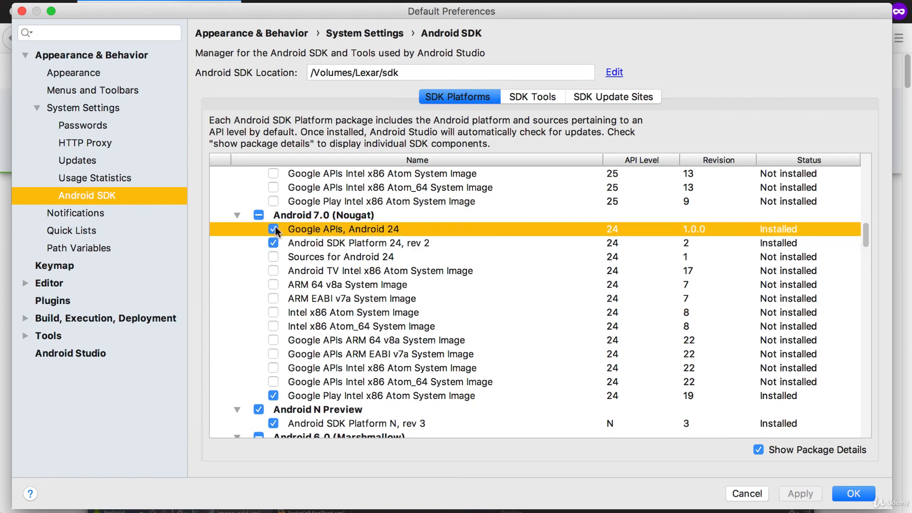
{"action": "left_click", "coordinate": [335, 242]}
{"action": "left_click", "coordinate": [335, 232]}
{"action": "left_click", "coordinate": [339, 243]}
Examine the Google APIs, SDK Platform 23 and Sources for Android SDK packages under Android 6.0 (Marshmallow).
{"action": "scroll", "coordinate": [351, 375], "scroll_direction": "down", "scroll_amount": 10}
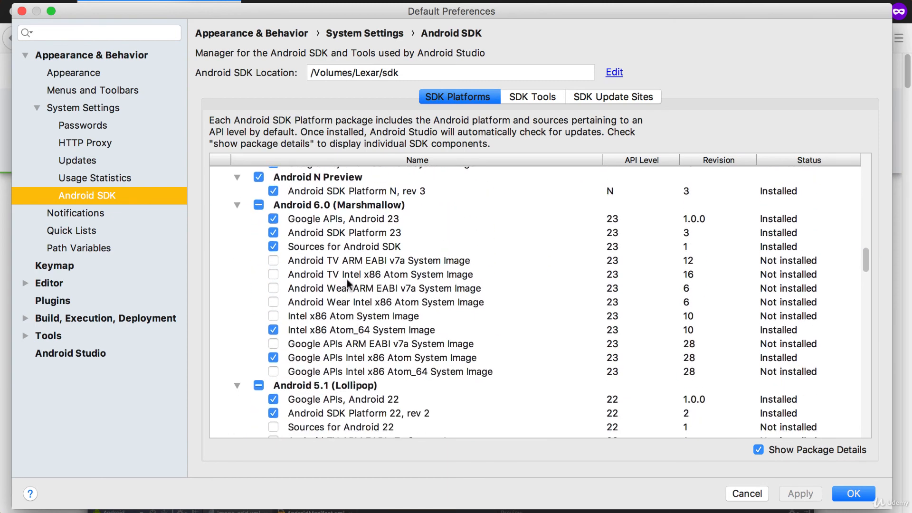
{"action": "left_click", "coordinate": [312, 221]}
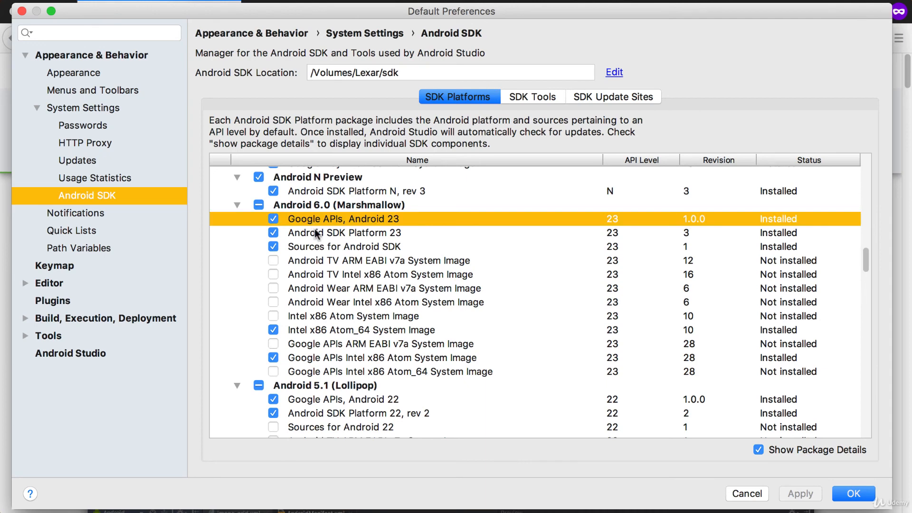
{"action": "left_click", "coordinate": [307, 234]}
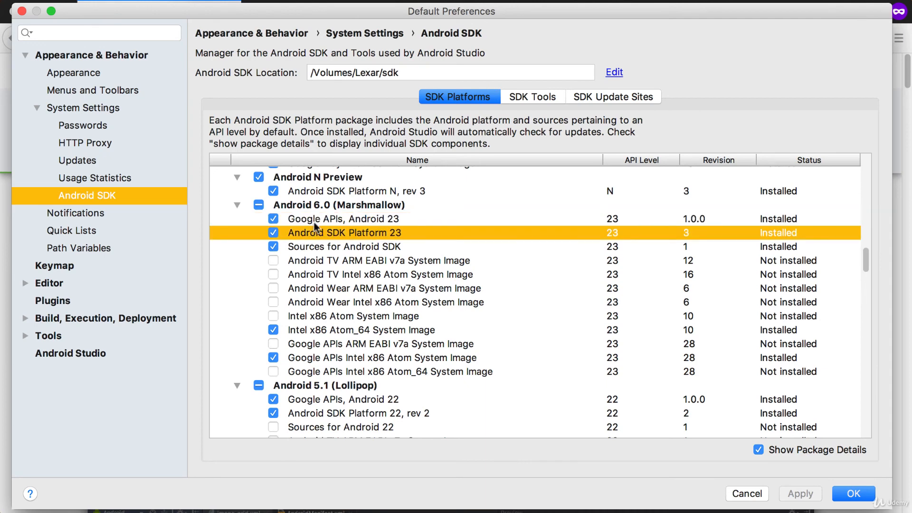
{"action": "left_click", "coordinate": [316, 219]}
{"action": "left_click", "coordinate": [315, 247]}
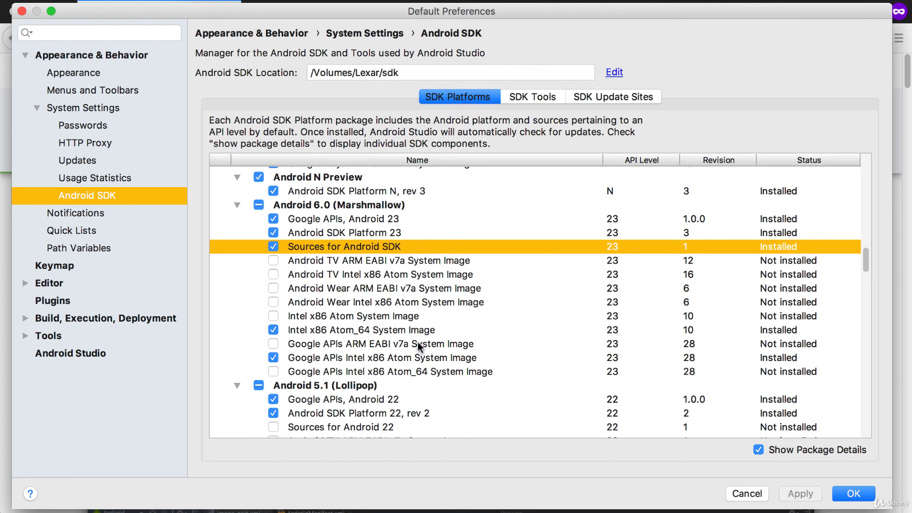
Examine the Android TV and Android Wear system images listed under Android 6.0 (Marshmallow).
{"action": "left_click", "coordinate": [432, 261]}
{"action": "left_click", "coordinate": [437, 274]}
{"action": "left_click", "coordinate": [438, 288]}
{"action": "left_click", "coordinate": [424, 303]}
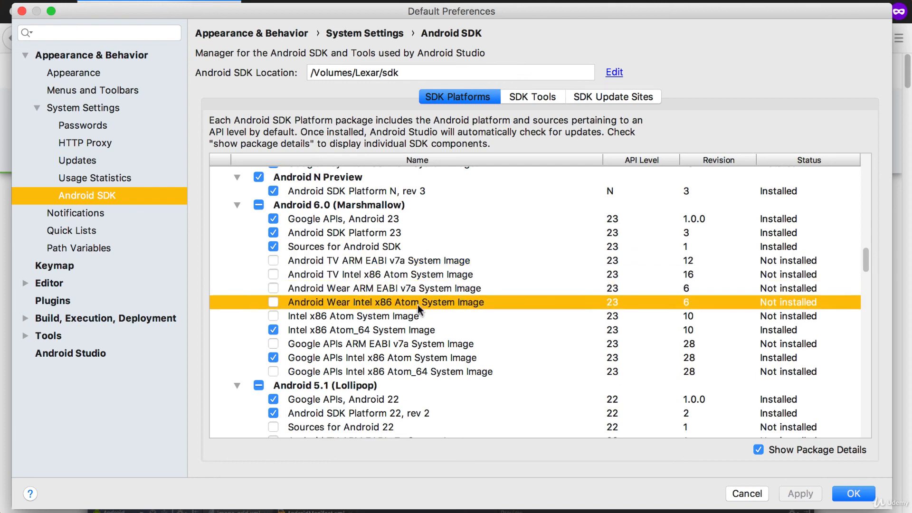
Examine the Intel x86 Atom, Intel x86 Atom_64 and Google APIs system images listed under Android 6.0 (Marshmallow).
{"action": "left_click", "coordinate": [417, 319]}
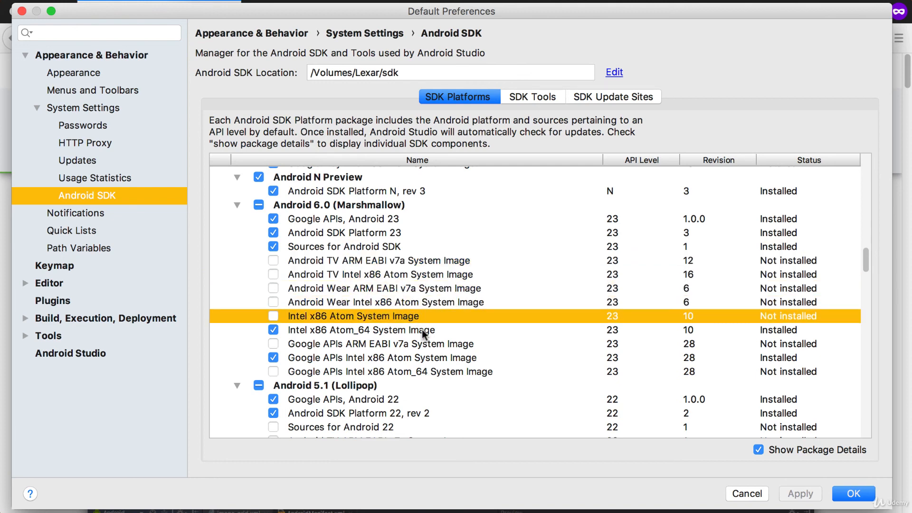
{"action": "left_click", "coordinate": [422, 330]}
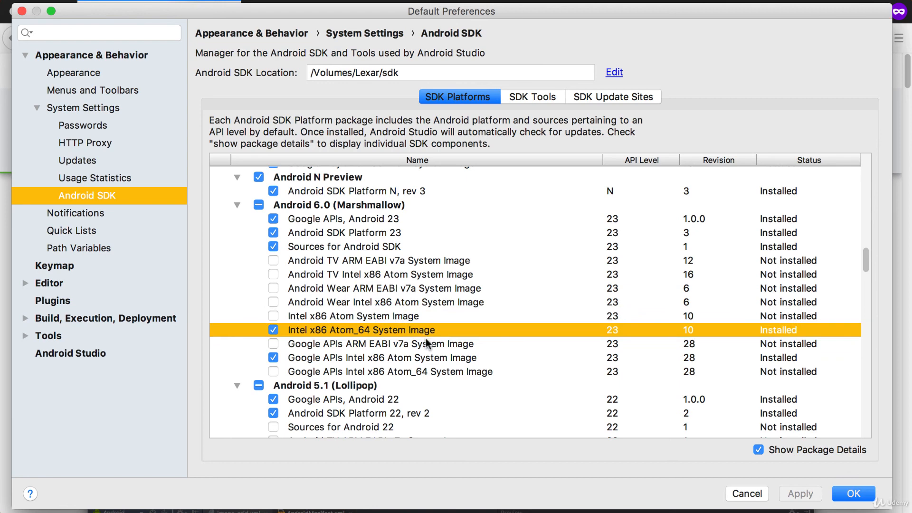
{"action": "left_click", "coordinate": [429, 346]}
{"action": "left_click", "coordinate": [417, 275]}
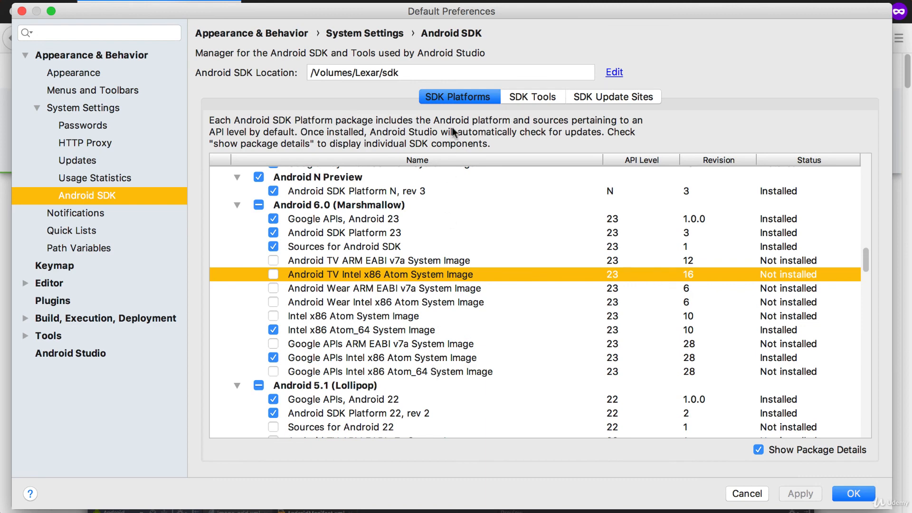
{"action": "left_click_drag", "start_coordinate": [478, 13], "coordinate": [483, 10]}
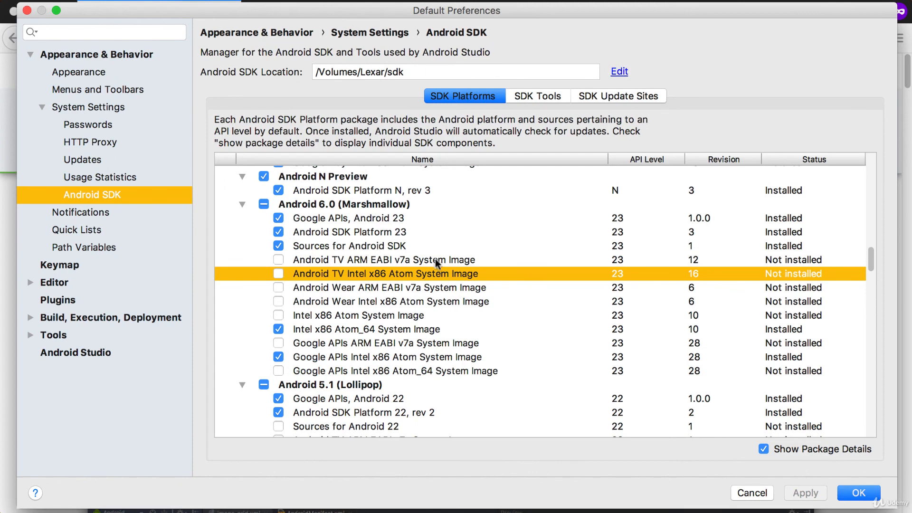
Examine the Google APIs, Android 21 and Android SDK Platform 21 packages under Android 5.0 (Lollipop).
{"action": "scroll", "coordinate": [427, 354], "scroll_direction": "down", "scroll_amount": 10}
{"action": "left_click", "coordinate": [308, 236]}
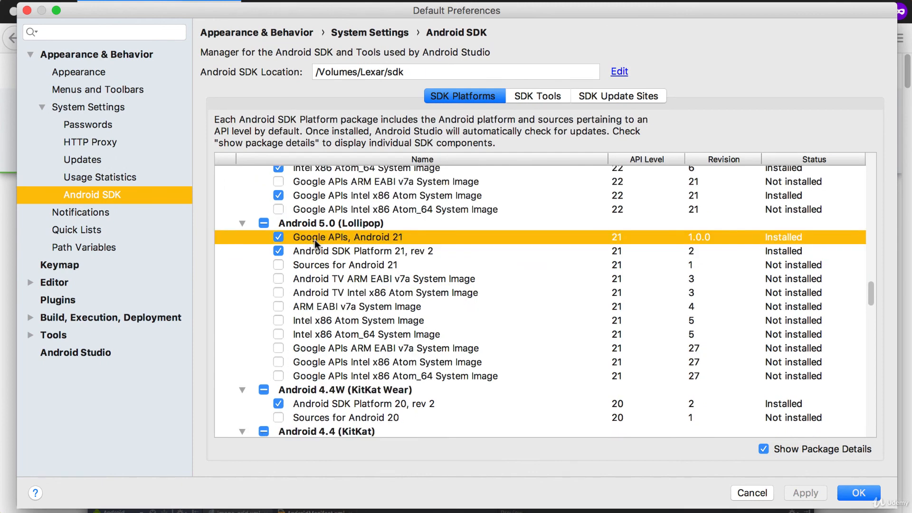
{"action": "left_click", "coordinate": [318, 255]}
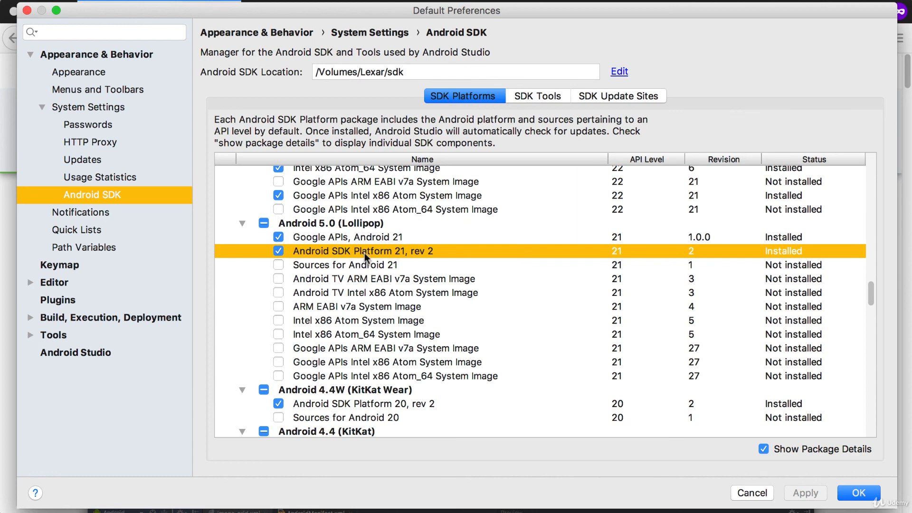
{"action": "left_click", "coordinate": [356, 225]}
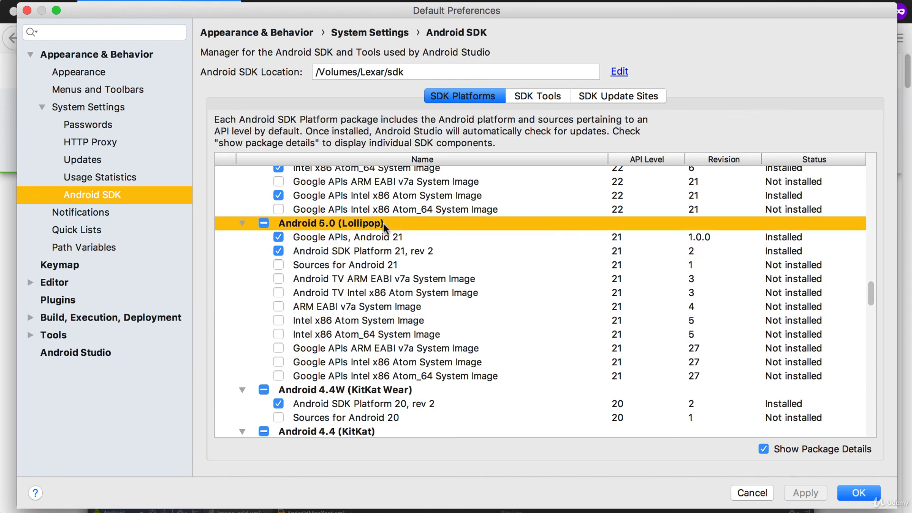